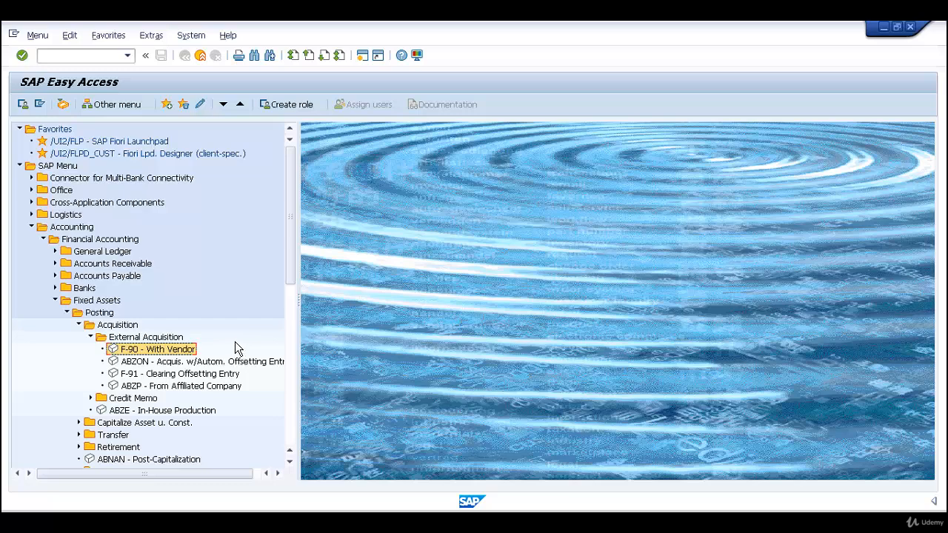
# - Start the F-90 asset acquisition with vendor and set both the document date and posting date to 10.10.2019
pyautogui.doubleClick(162, 355)
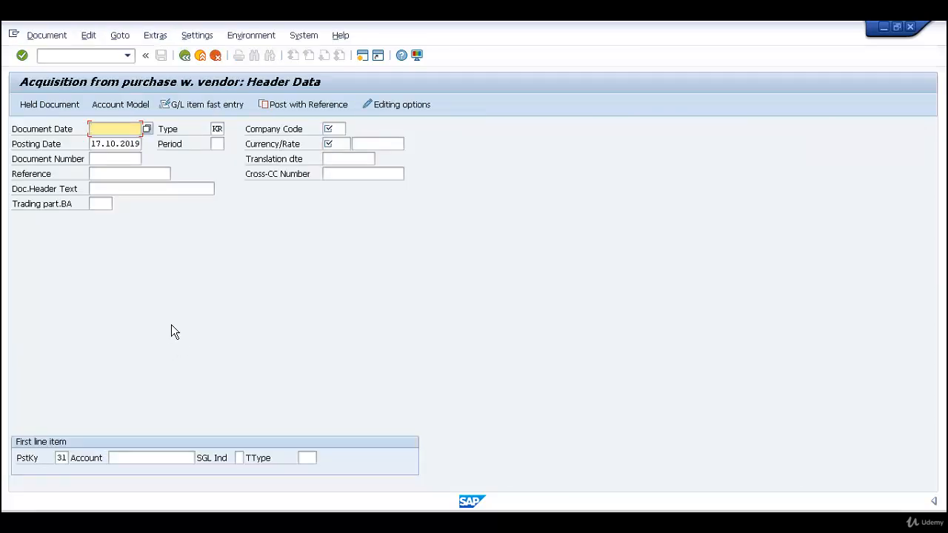
pyautogui.click(117, 130)
pyautogui.write('10.10.2019')
pyautogui.click(102, 146)
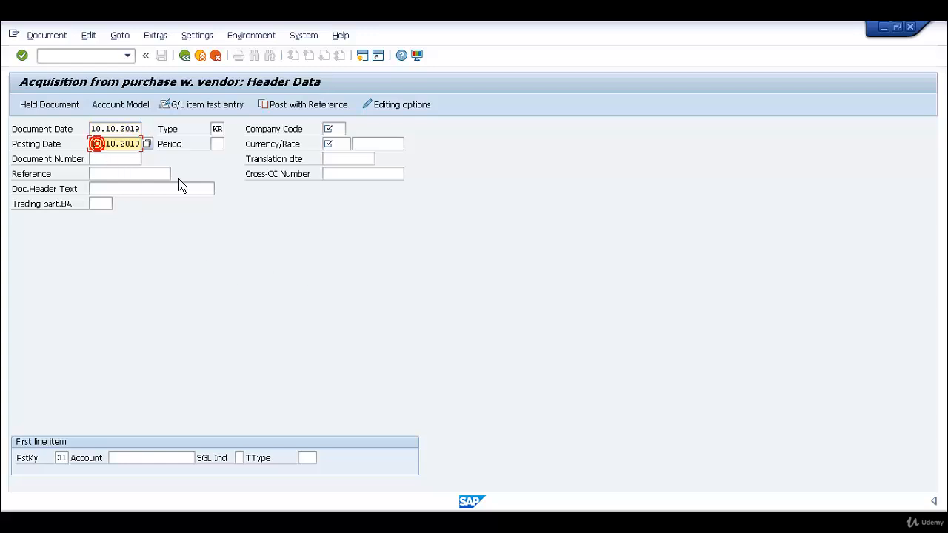
pyautogui.press('BackSpace')
pyautogui.write('0')
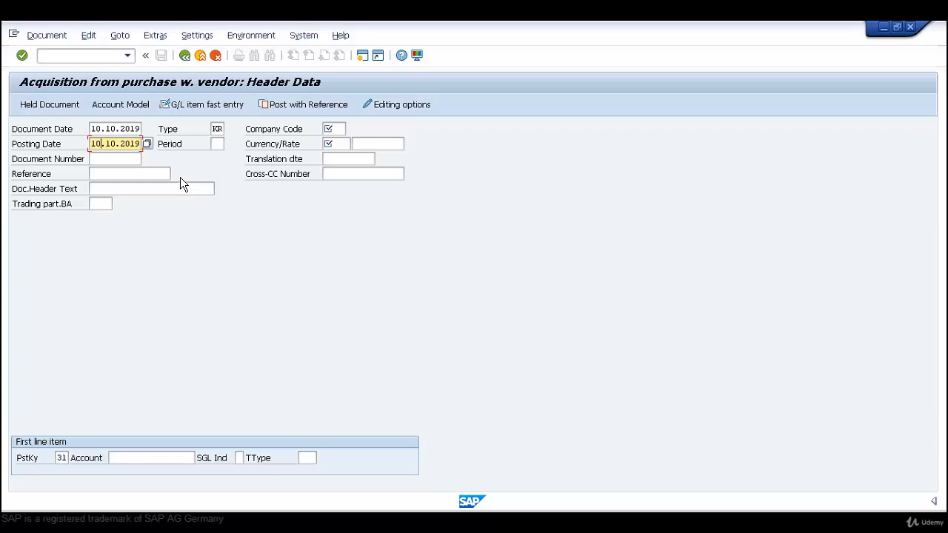
# - Set the company code to AZ01 and the currency to GBP in the document header
pyautogui.click(340, 130)
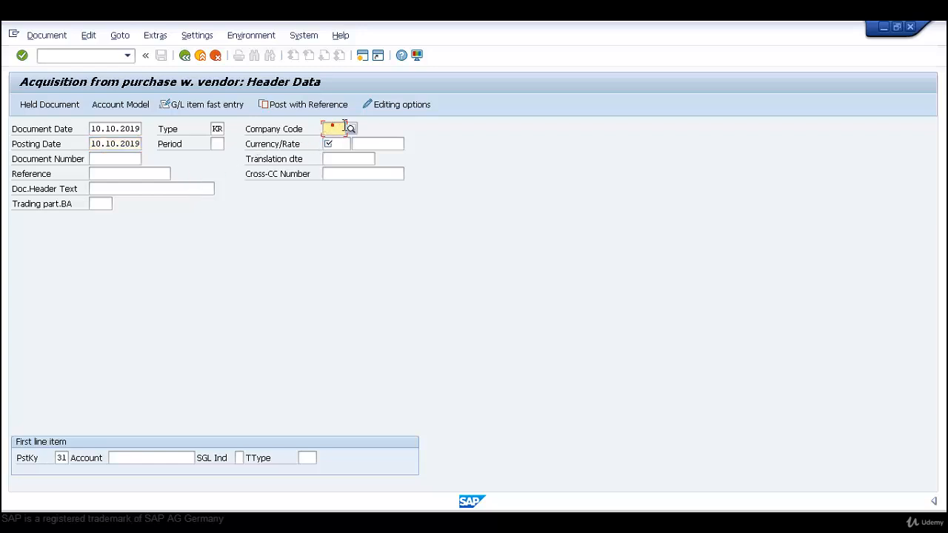
pyautogui.write('A')
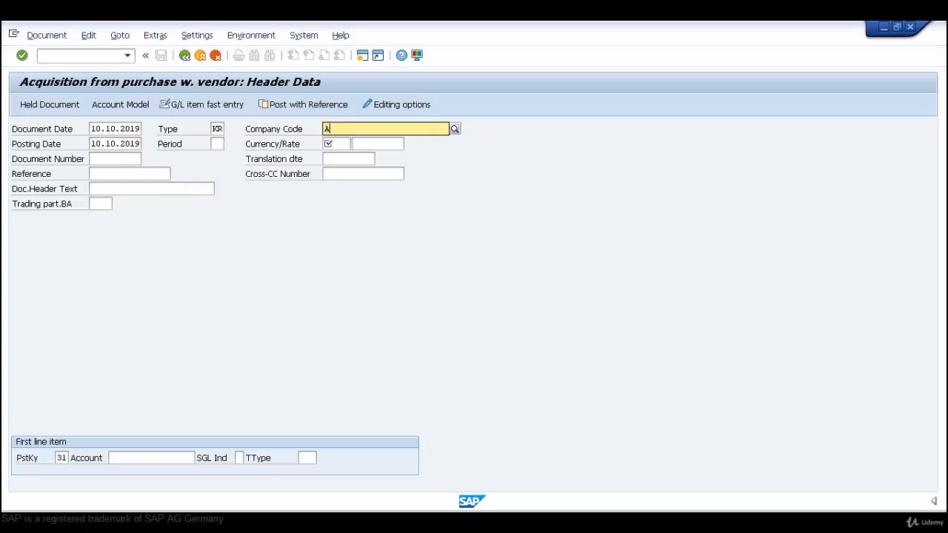
pyautogui.write('Z01')
pyautogui.press('Return')
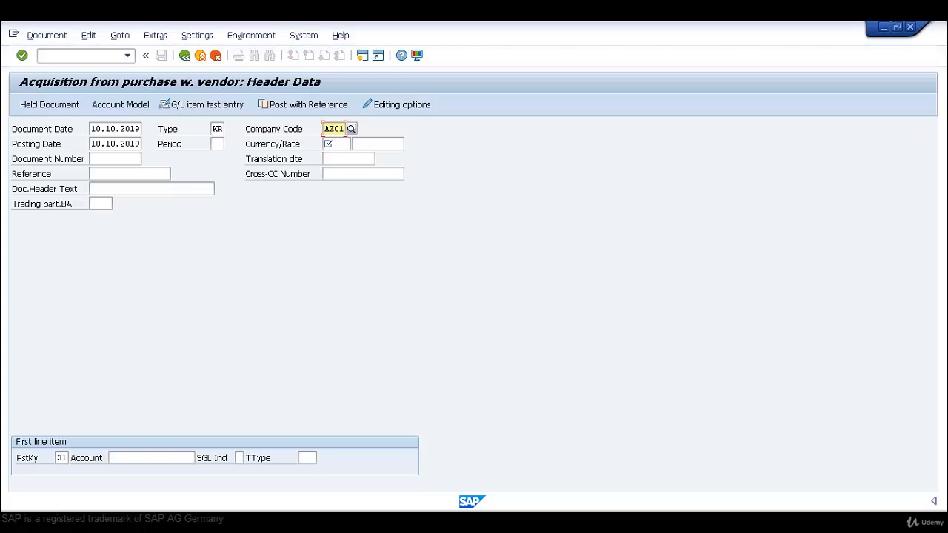
pyautogui.press('Tab')
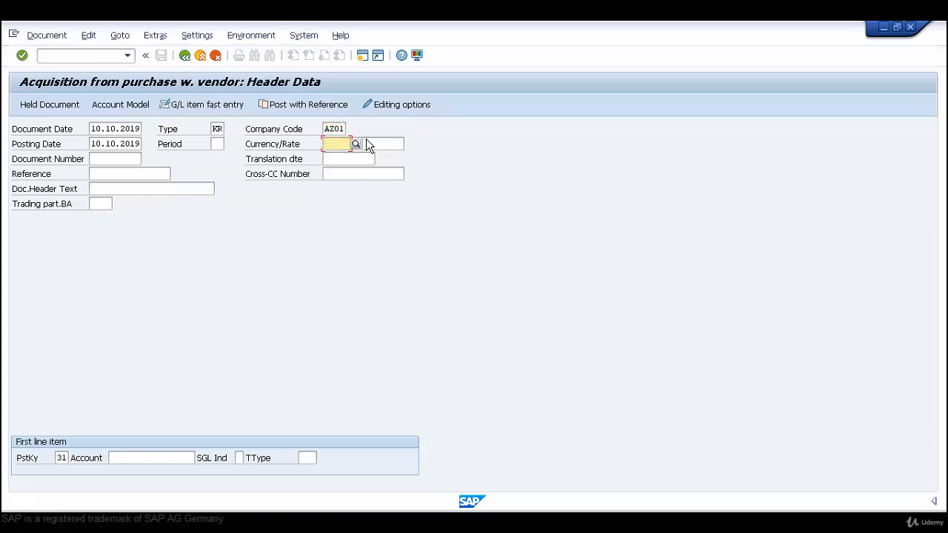
pyautogui.write('GBP')
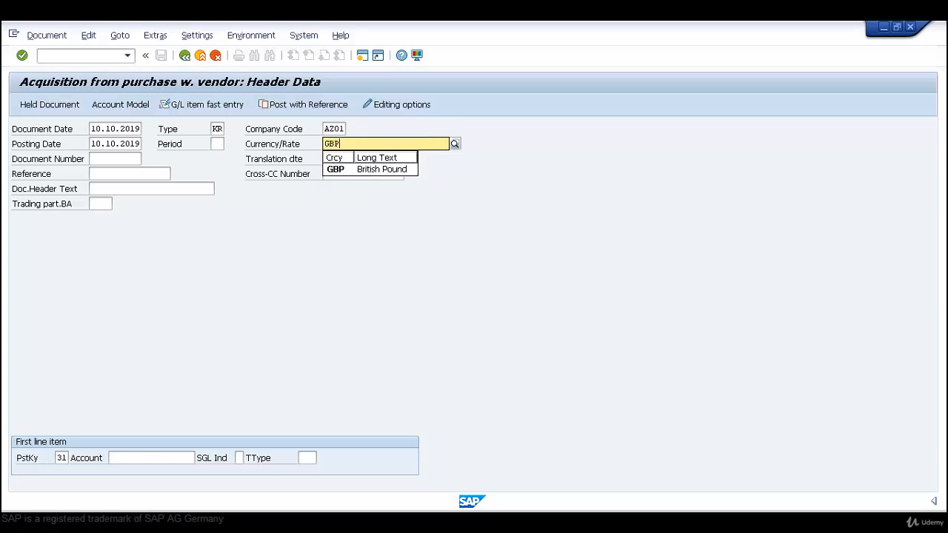
pyautogui.click(369, 145)
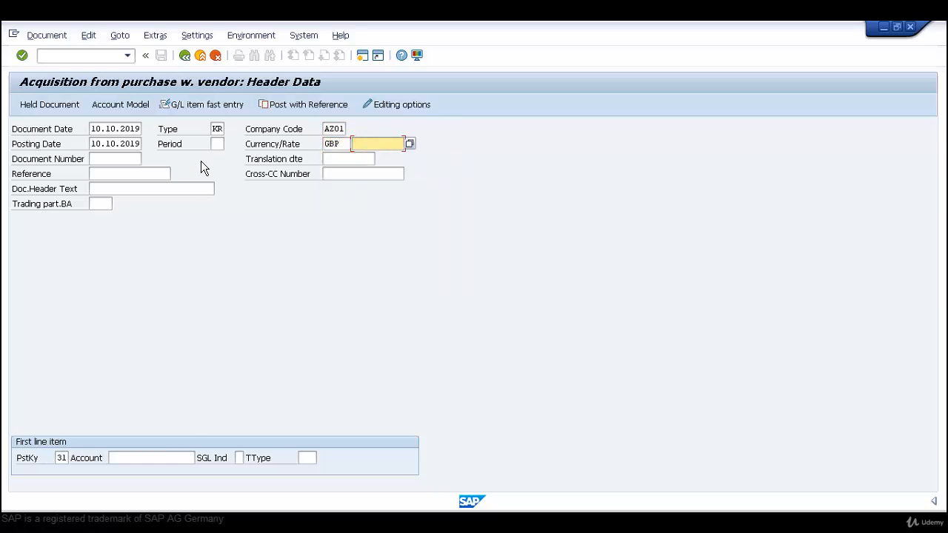
# - Look up the vendor Stratford Cars in London as the first line item's account and continue to the vendor item
pyautogui.click(162, 457)
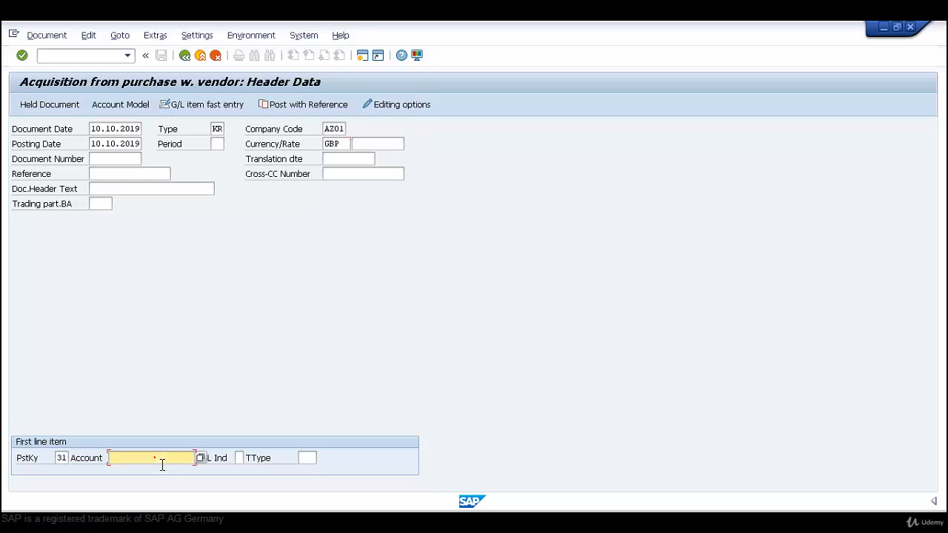
pyautogui.click(206, 464)
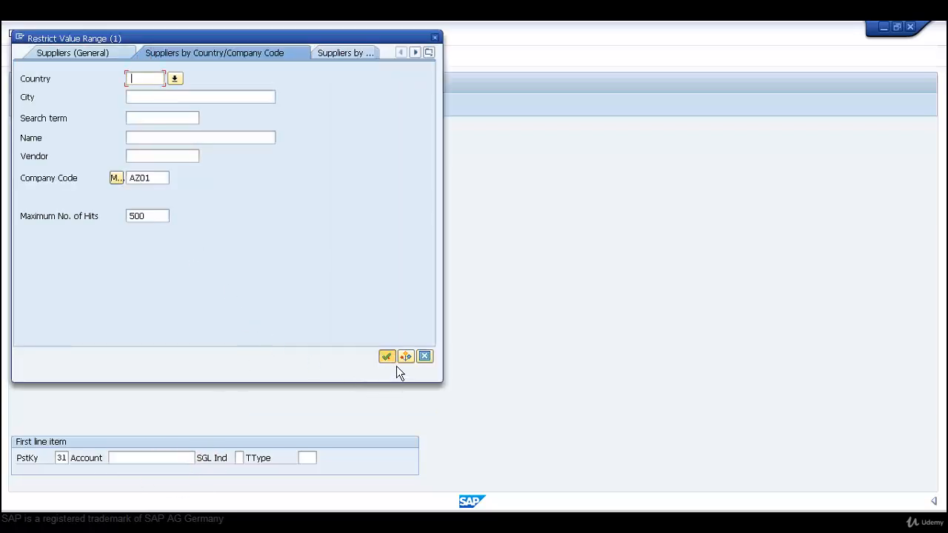
pyautogui.click(387, 357)
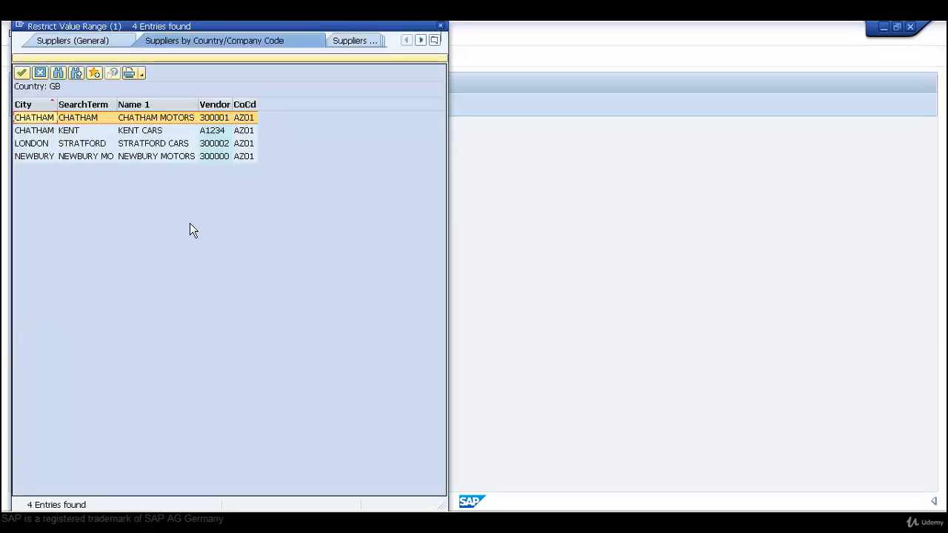
pyautogui.click(50, 148)
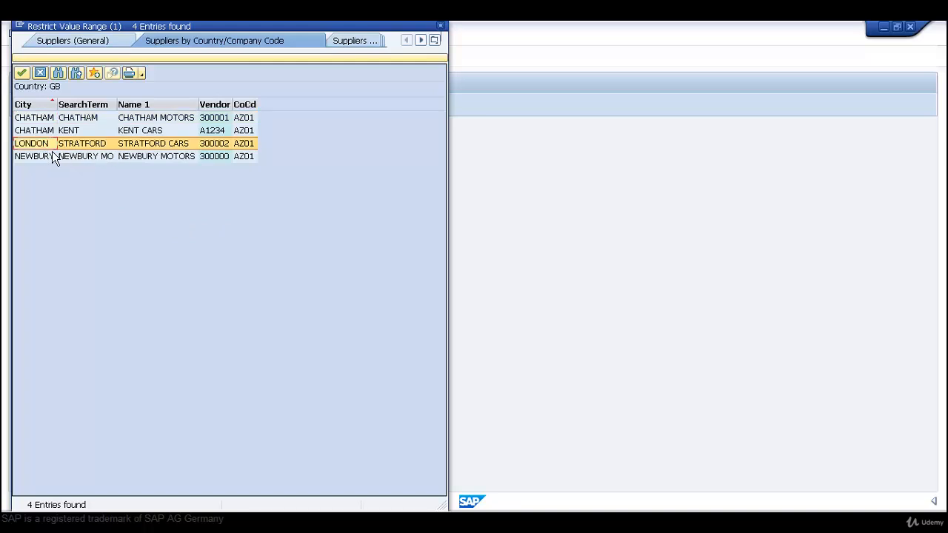
pyautogui.press('Return')
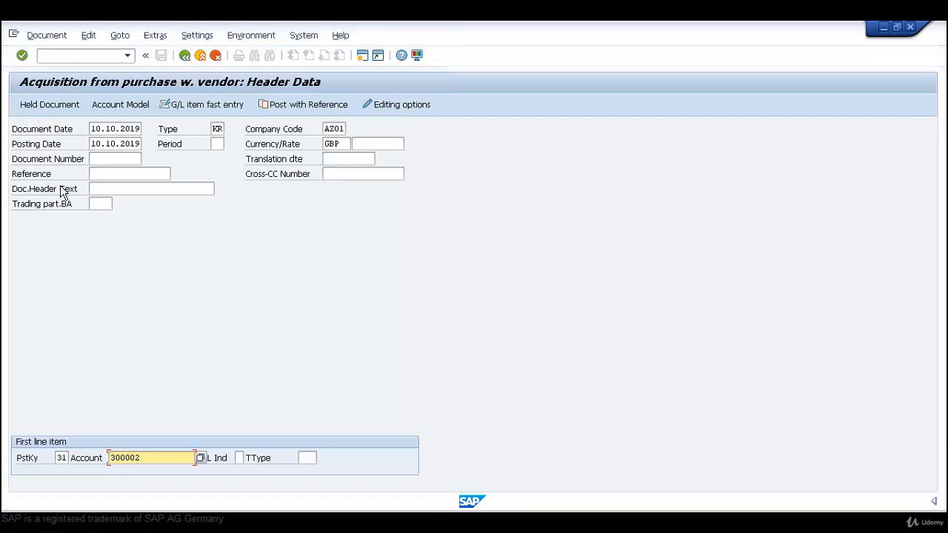
pyautogui.click(23, 57)
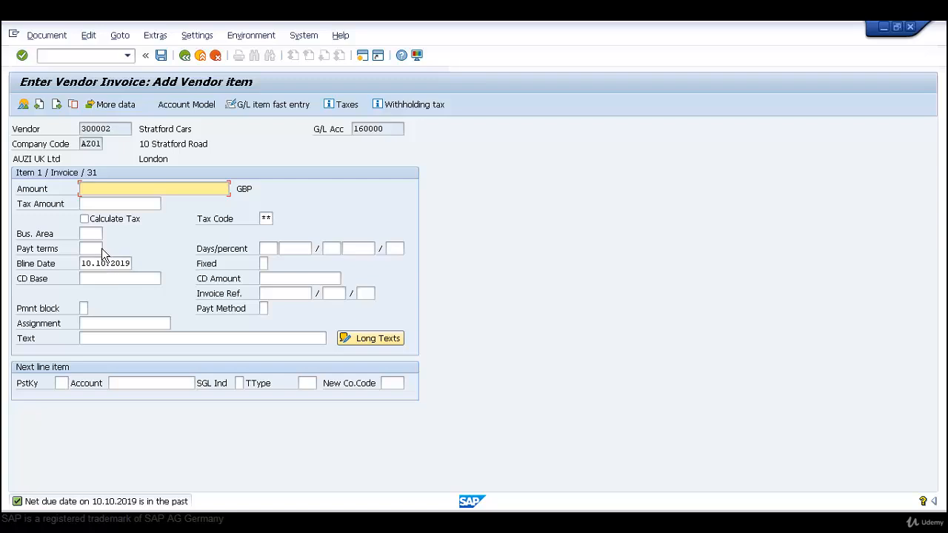
# - Enter 25000 GBP as the amount of the vendor invoice item
pyautogui.click(164, 190)
pyautogui.click(141, 190)
pyautogui.write('25000')
# - Choose posting key 70 (Debit asset) for the next line item from the list of posting keys
pyautogui.click(62, 384)
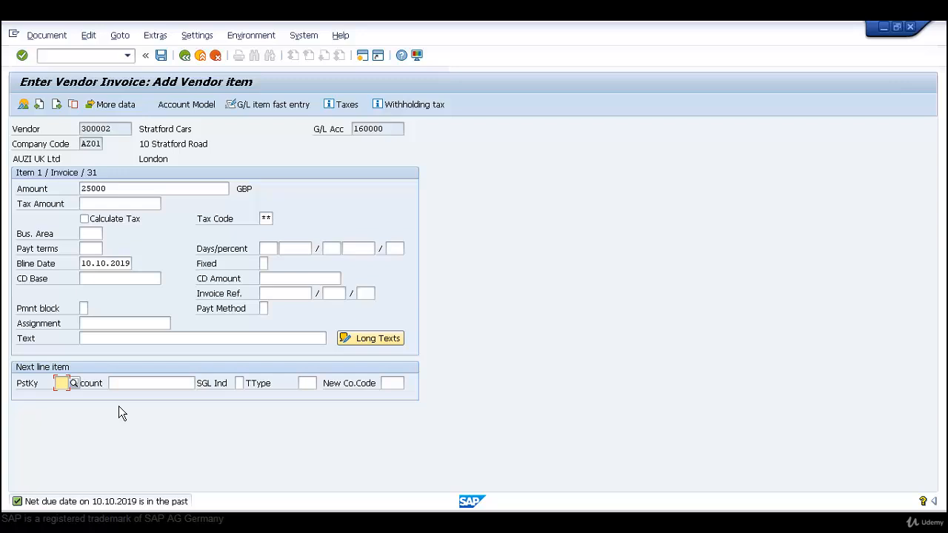
pyautogui.click(76, 384)
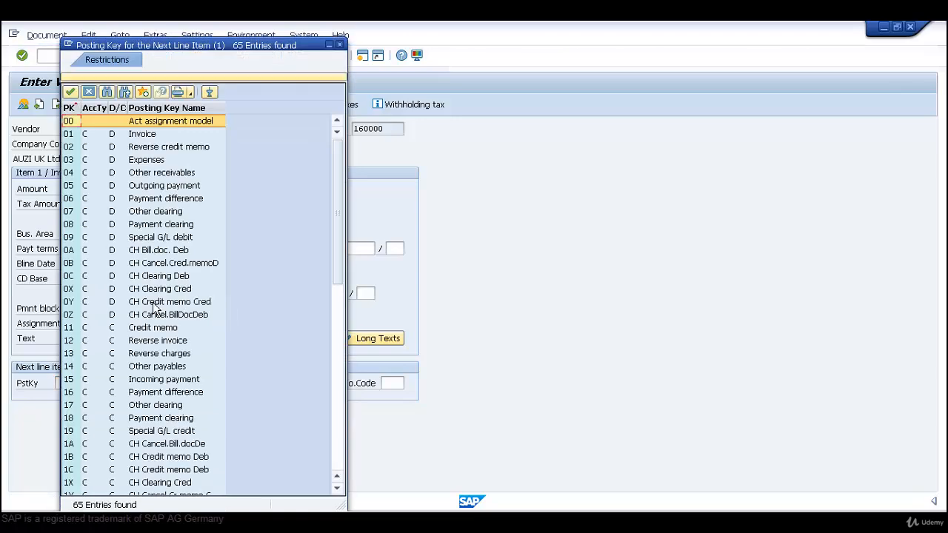
pyautogui.scroll(-3, 157, 308)
pyautogui.scroll(-9, 159, 311)
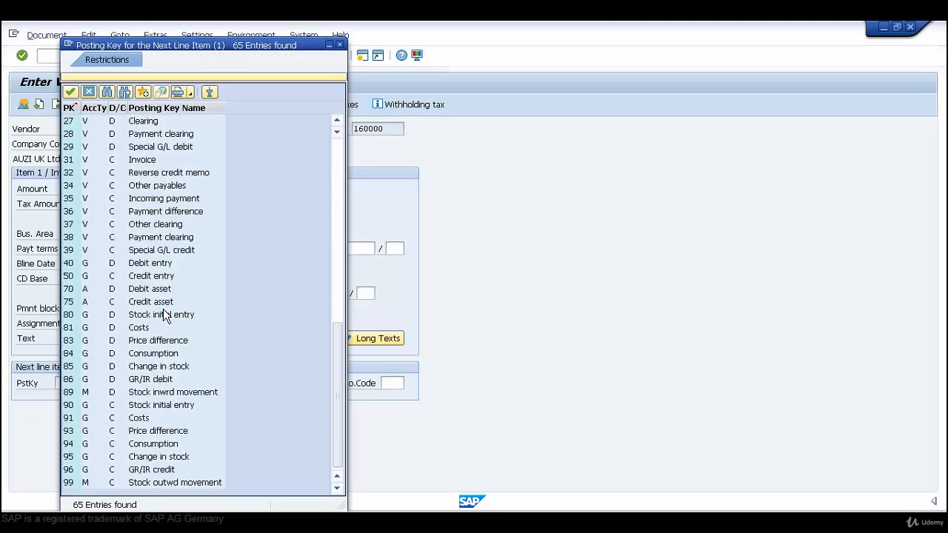
pyautogui.doubleClick(81, 293)
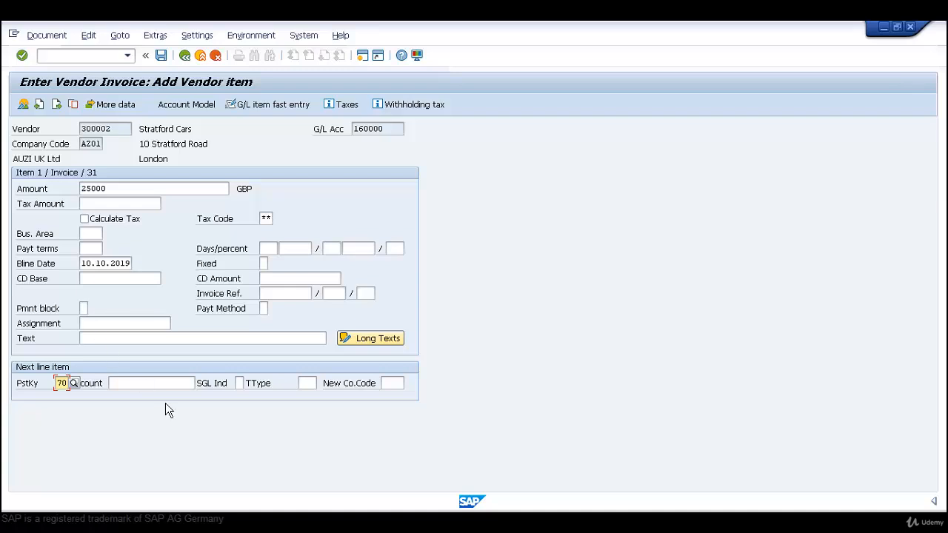
# - Look up the BMW X3 asset and assign it as the next line item's account
pyautogui.click(174, 385)
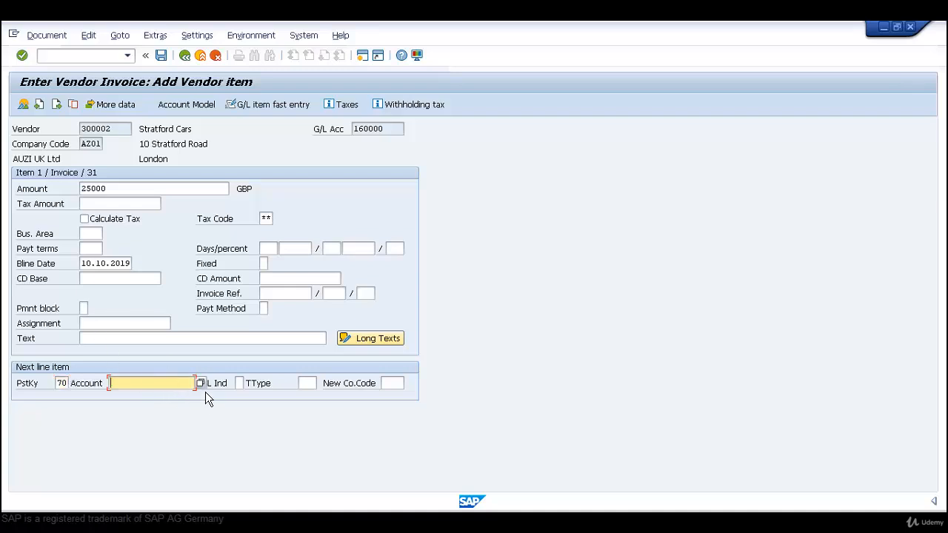
pyautogui.click(204, 386)
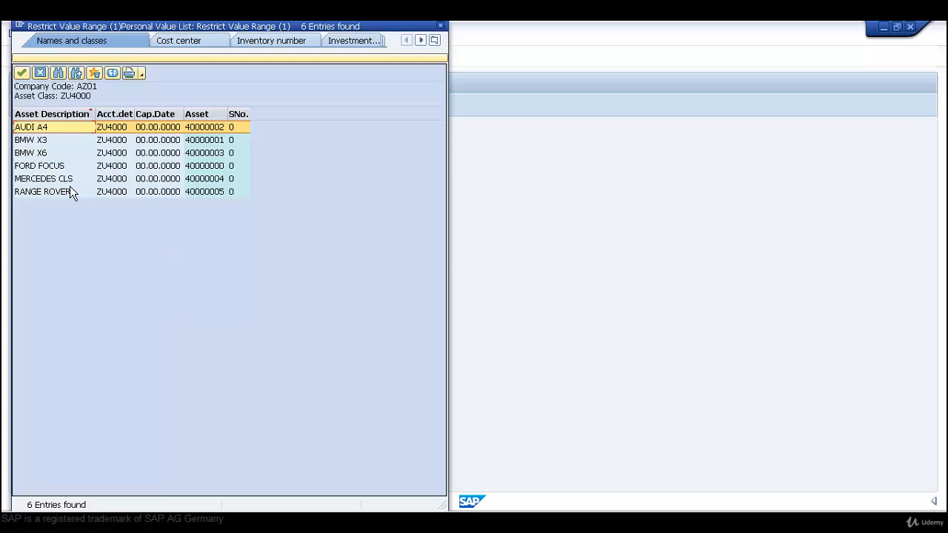
pyautogui.click(55, 146)
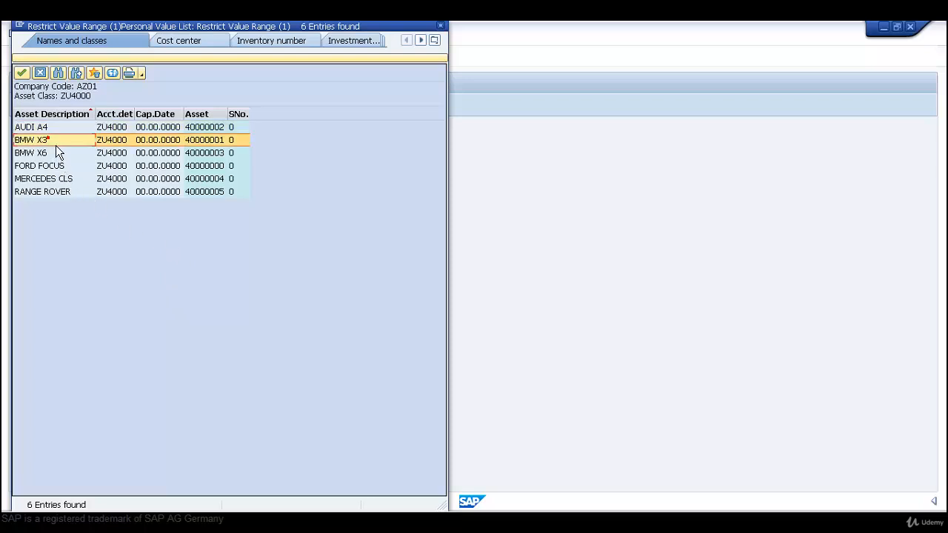
pyautogui.doubleClick(55, 145)
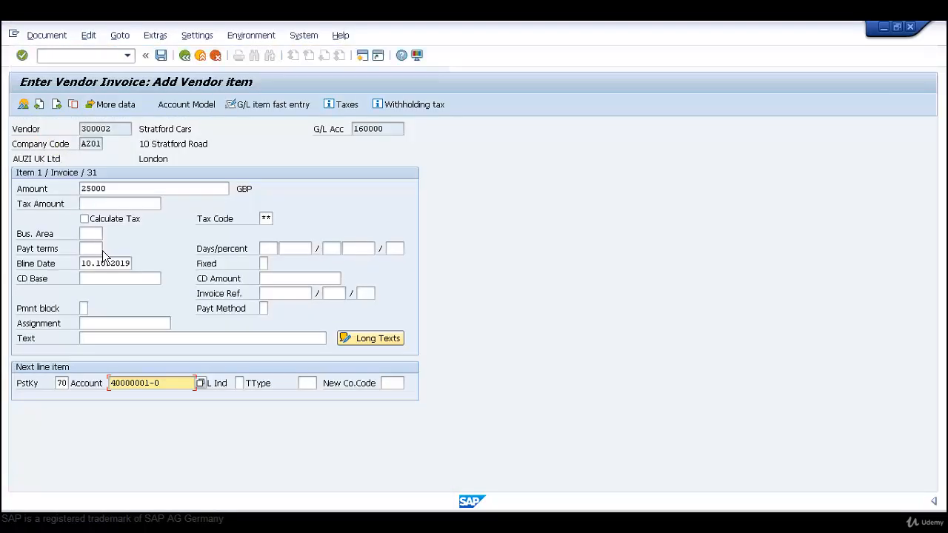
# - Choose transaction type 100 (External asset acquisition) for the next line item and continue to the asset item
pyautogui.click(305, 384)
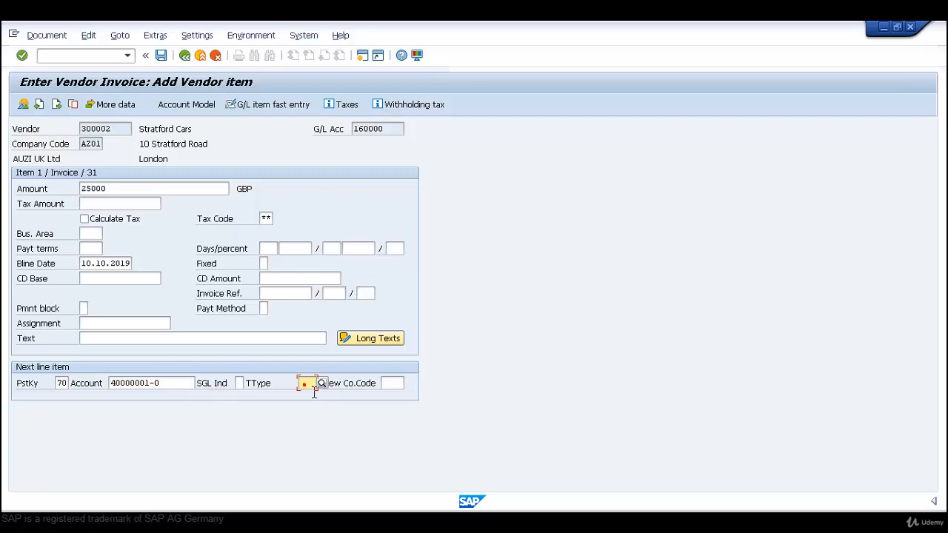
pyautogui.click(327, 388)
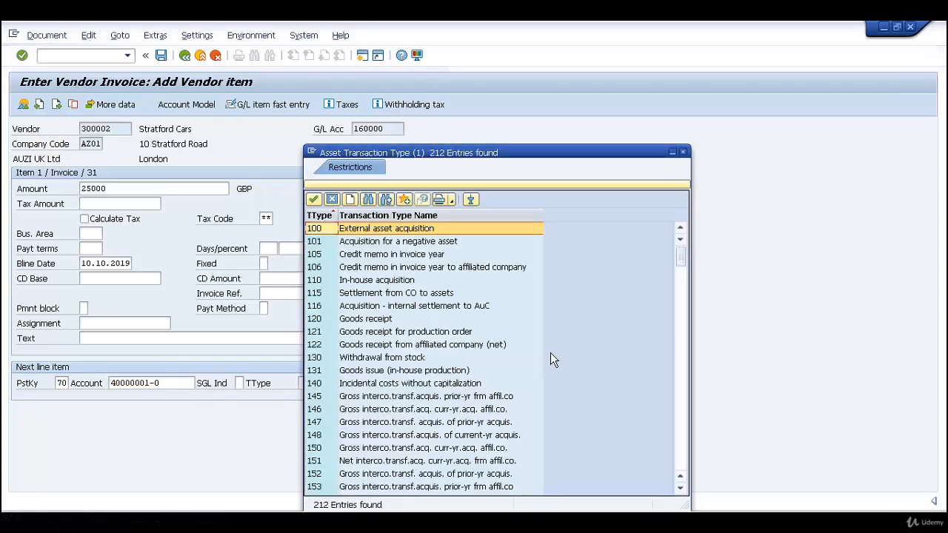
pyautogui.doubleClick(339, 231)
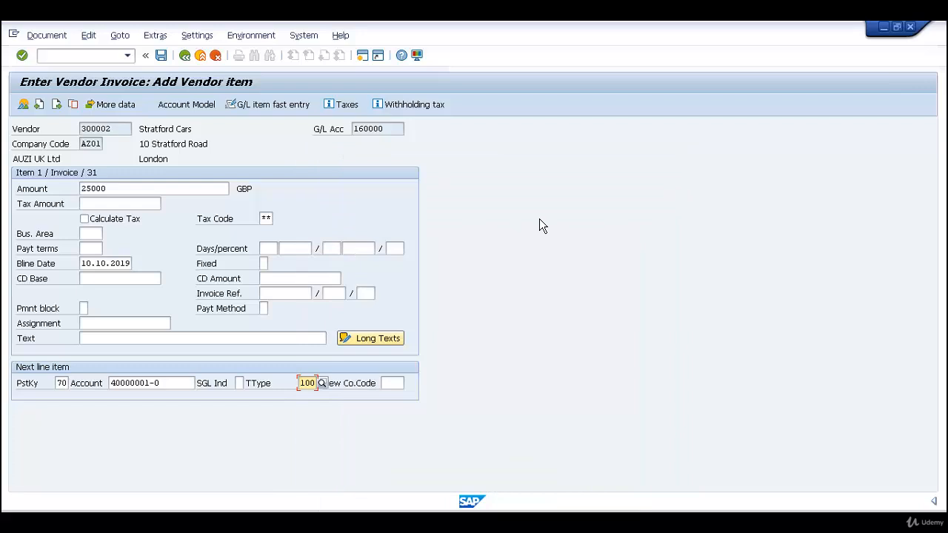
pyautogui.press('Return')
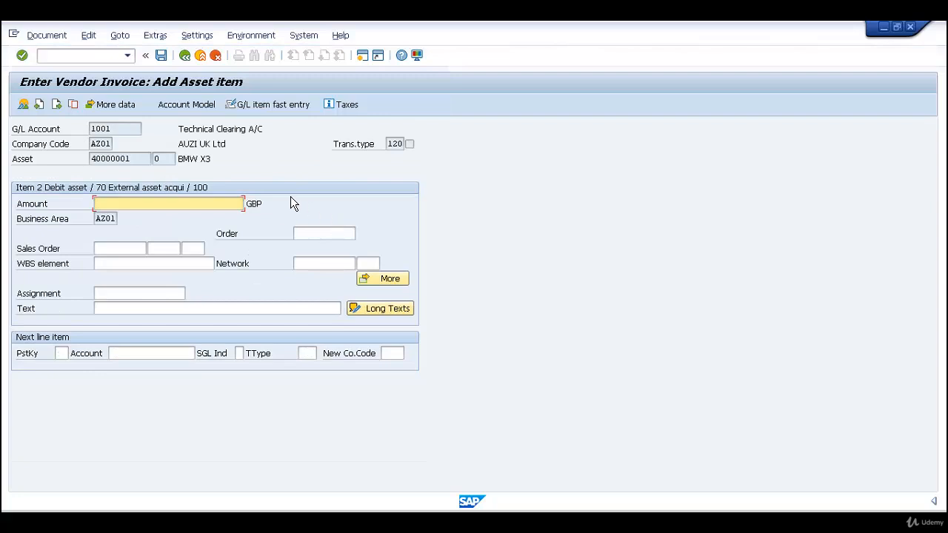
# - Enter 25000 GBP as the asset item's amount and simulate the document
pyautogui.click(175, 204)
pyautogui.write('25000')
pyautogui.click(63, 37)
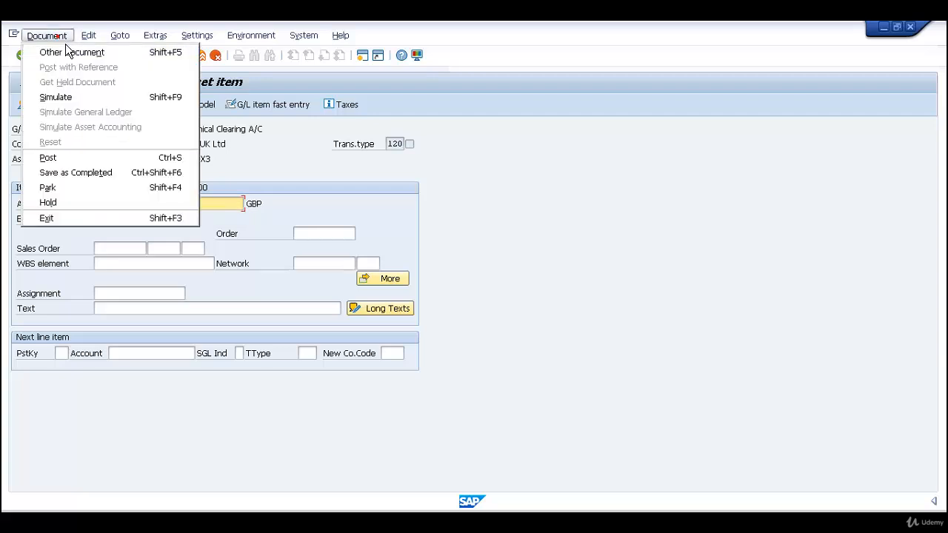
pyautogui.click(81, 100)
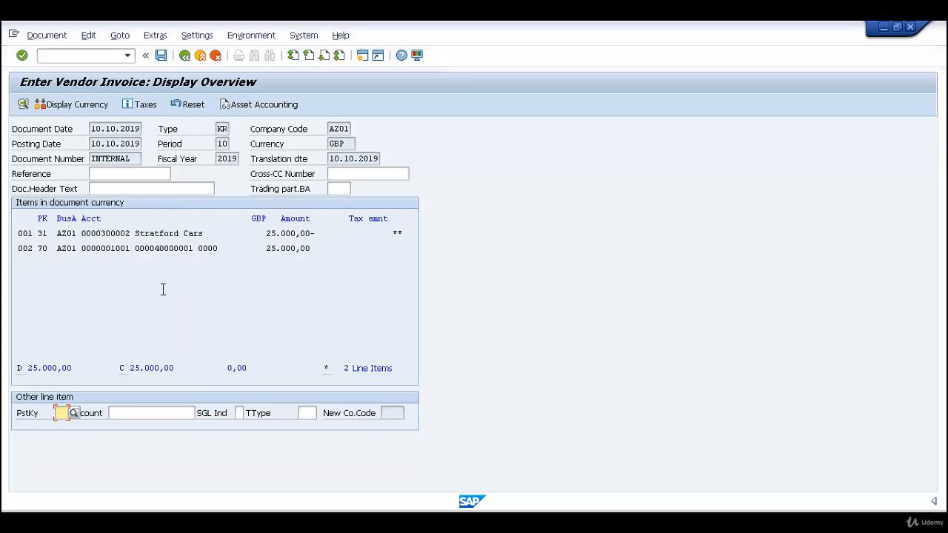
# - Post the simulated vendor invoice and display the posted document
pyautogui.click(165, 58)
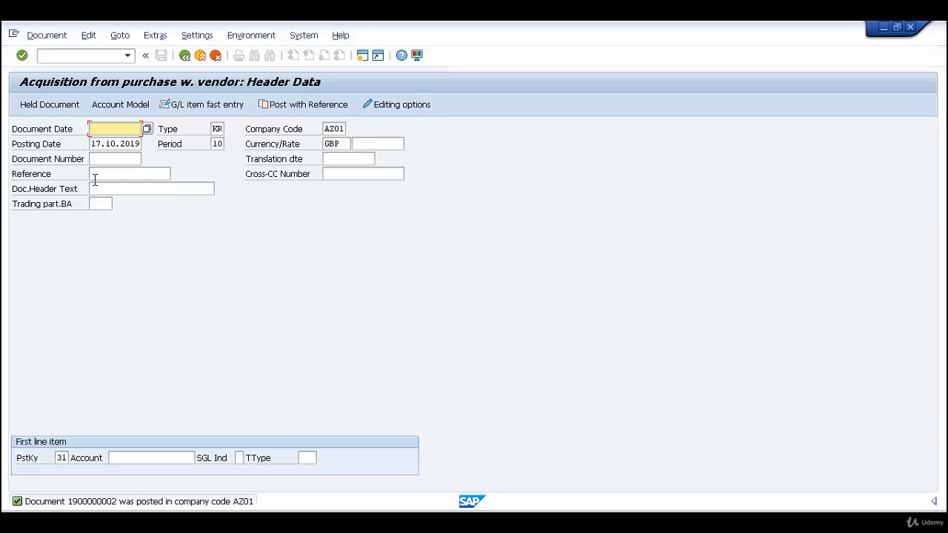
pyautogui.click(52, 36)
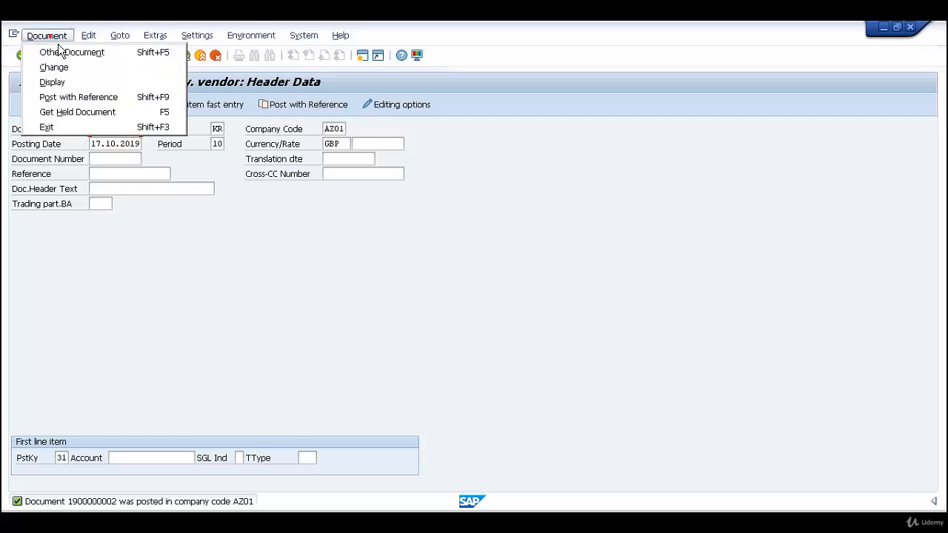
pyautogui.click(72, 85)
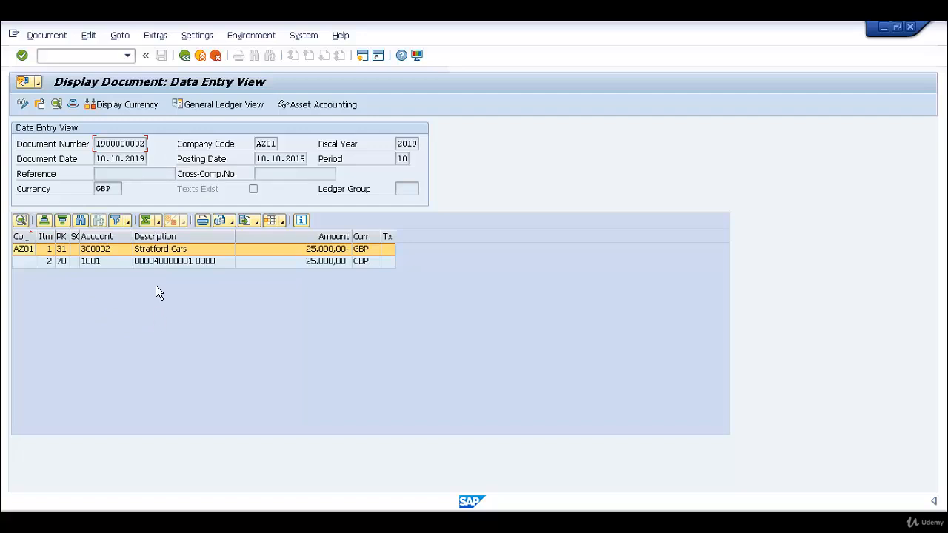
# - List the accounting documents created for the posted Stratford Cars invoice and place the list clear of the line items
pyautogui.click(174, 267)
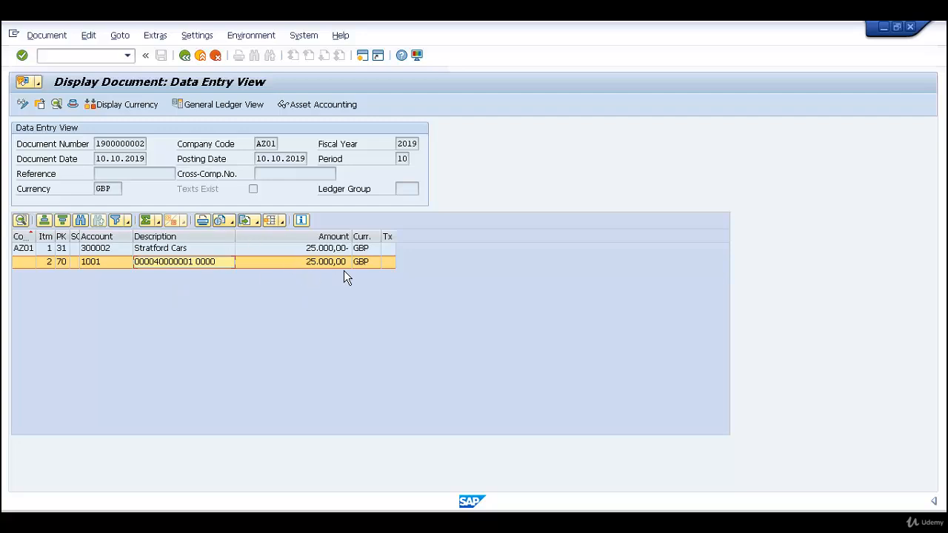
pyautogui.click(256, 40)
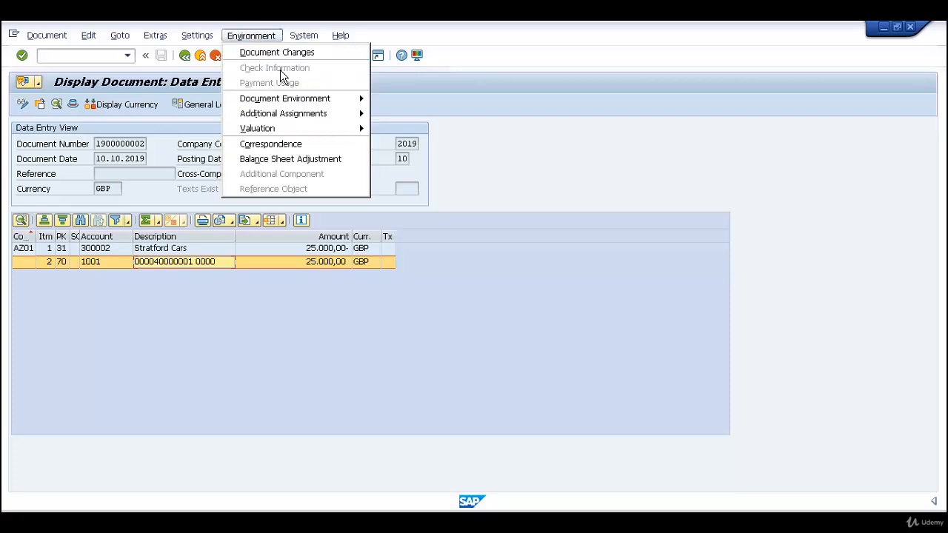
pyautogui.moveTo(313, 103)
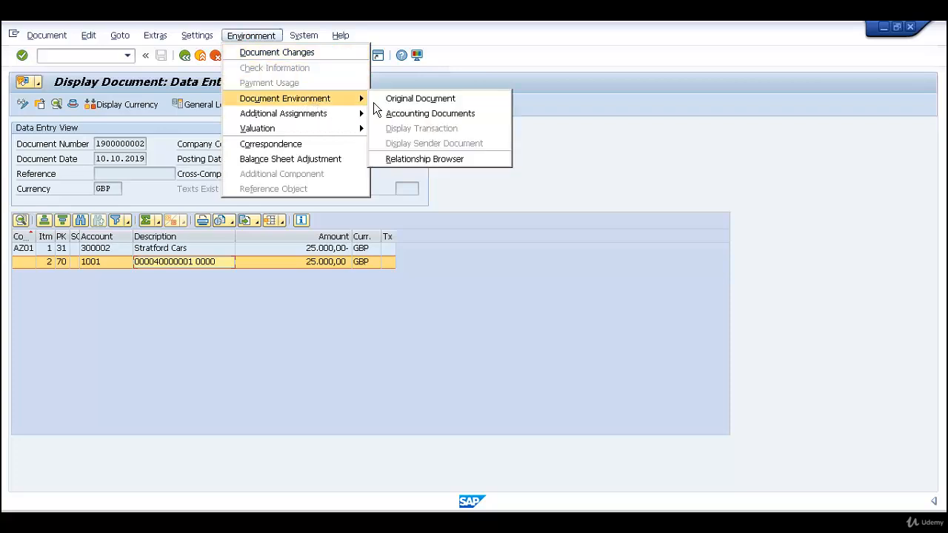
pyautogui.click(419, 121)
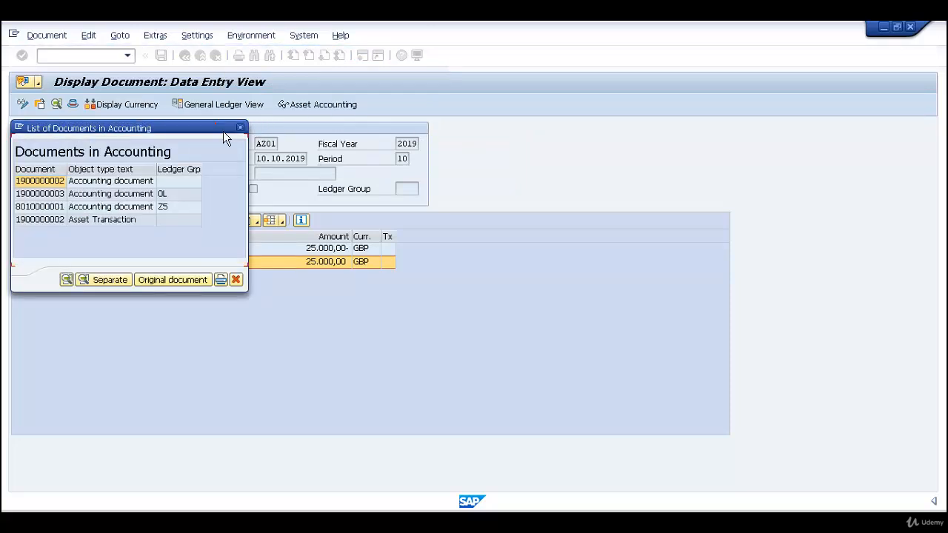
pyautogui.moveTo(223, 132); pyautogui.dragTo(710, 109)
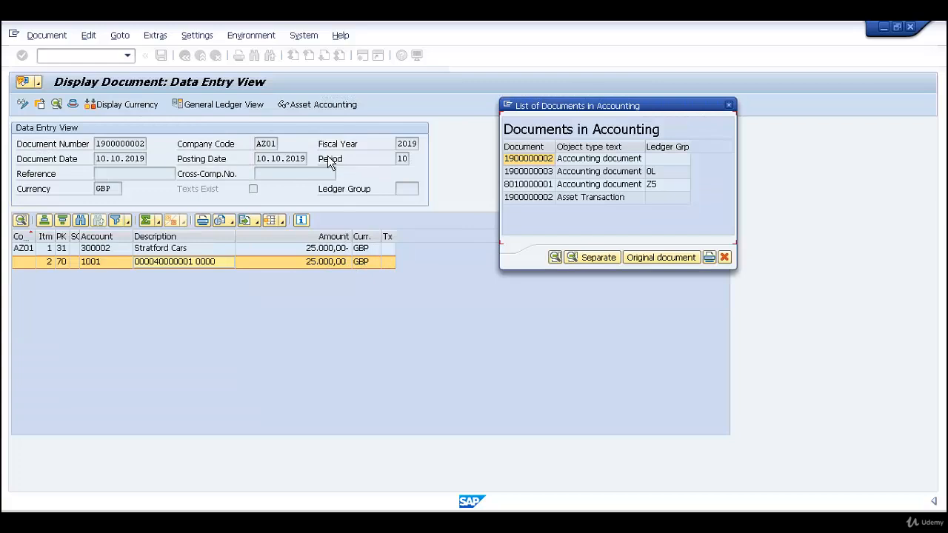
pyautogui.click(569, 167)
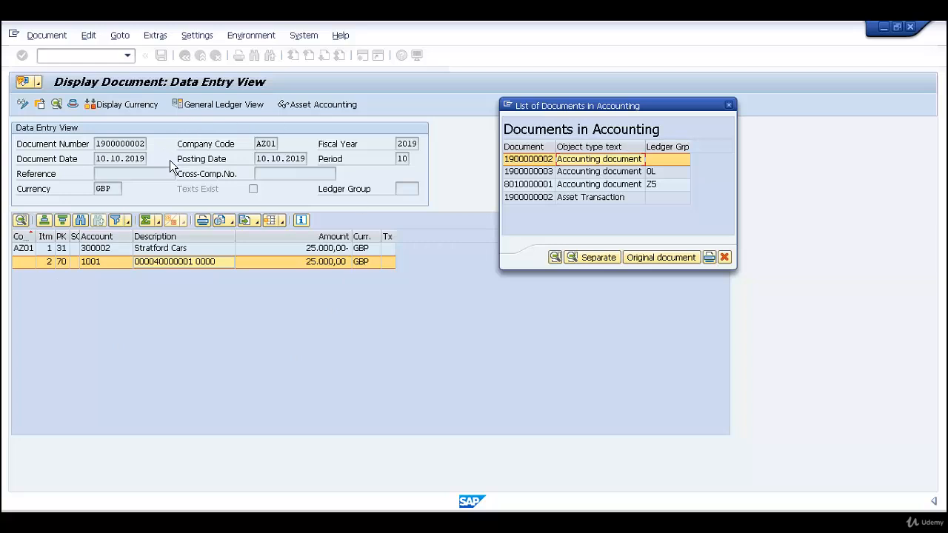
# - Display the accounting document for ledger group 0L, check its offsetting line on account 1001, and return to the document list
pyautogui.click(542, 173)
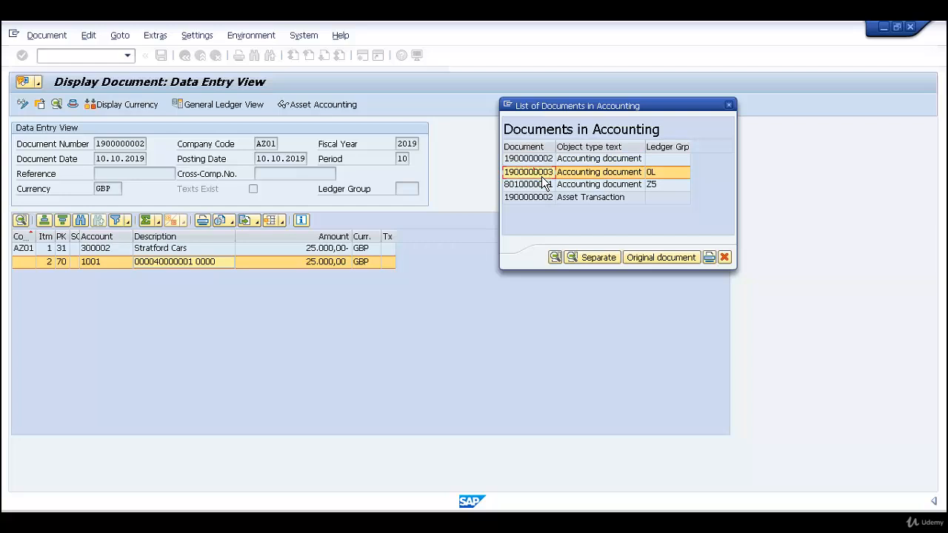
pyautogui.doubleClick(542, 176)
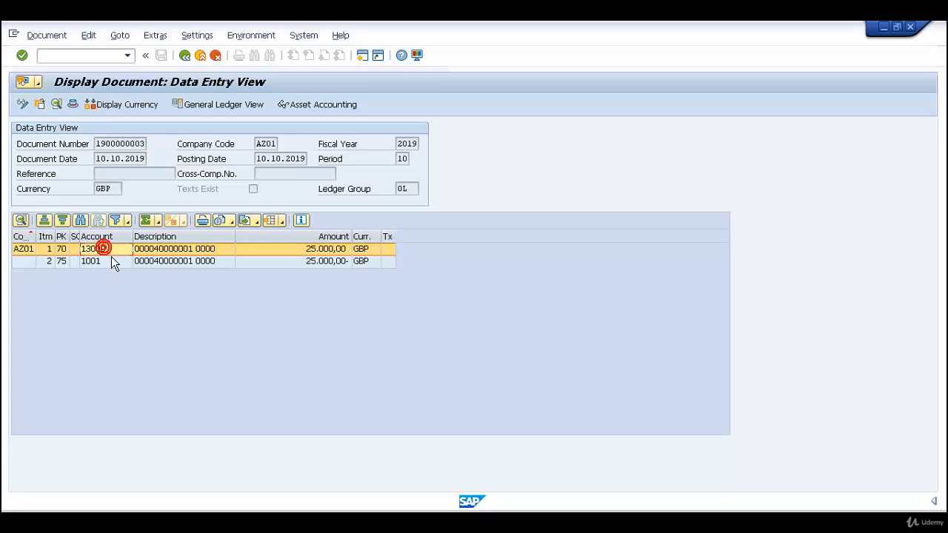
pyautogui.click(111, 271)
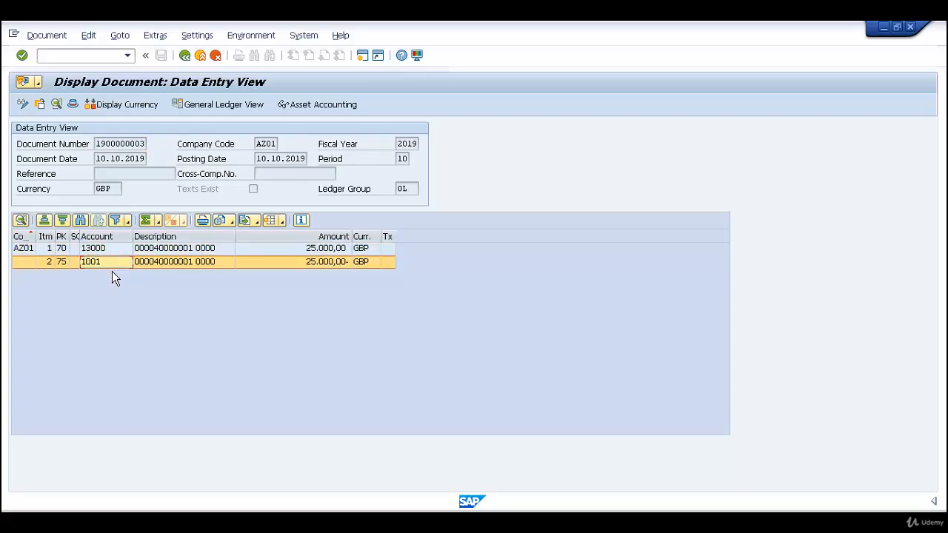
pyautogui.press('F3')
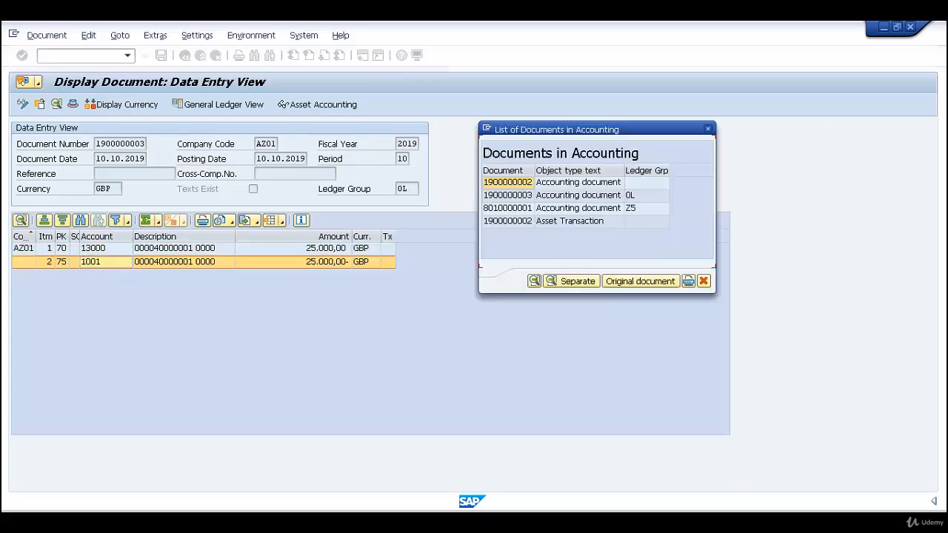
# - Compare the Z5 and 0L entries in the document list, then display the vendor invoice document without a ledger group and its asset line
pyautogui.click(560, 211)
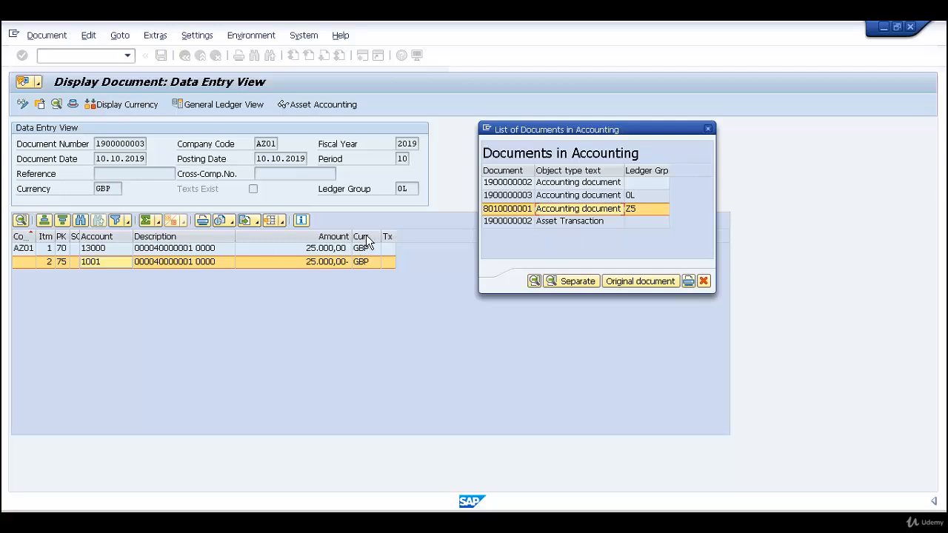
pyautogui.click(529, 182)
pyautogui.click(527, 195)
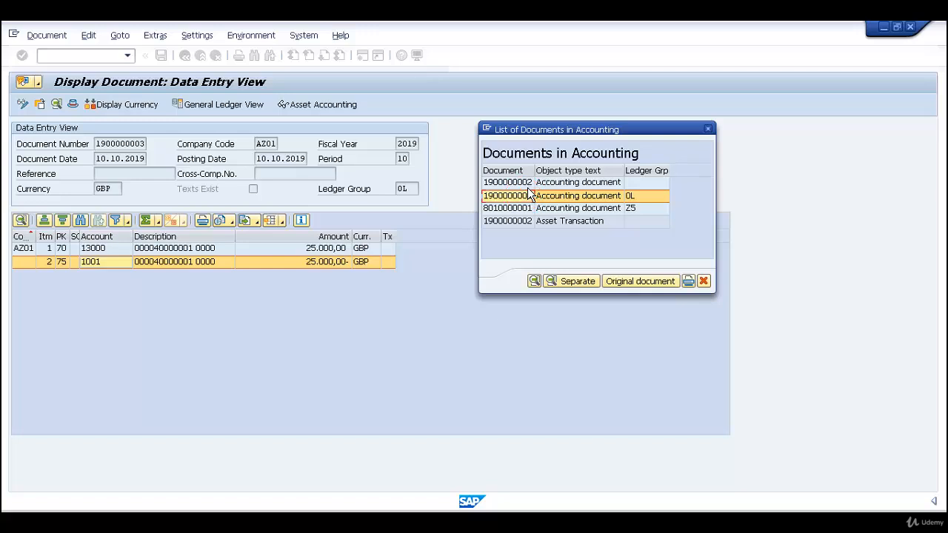
pyautogui.click(527, 188)
pyautogui.doubleClick(527, 188)
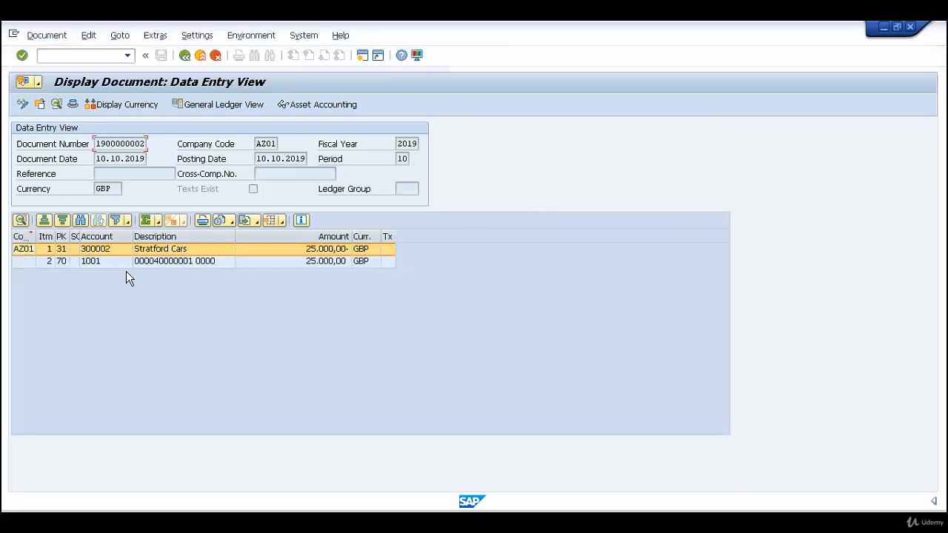
pyautogui.click(106, 269)
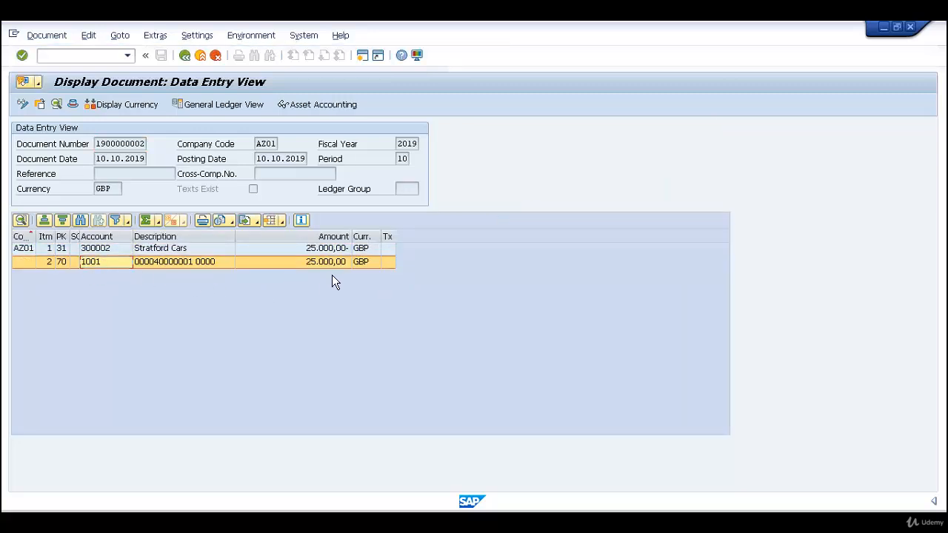
# - Bring up the invoice's list of accounting documents again and display the ledger group 0L document to review its posting key 75 line
pyautogui.click(264, 35)
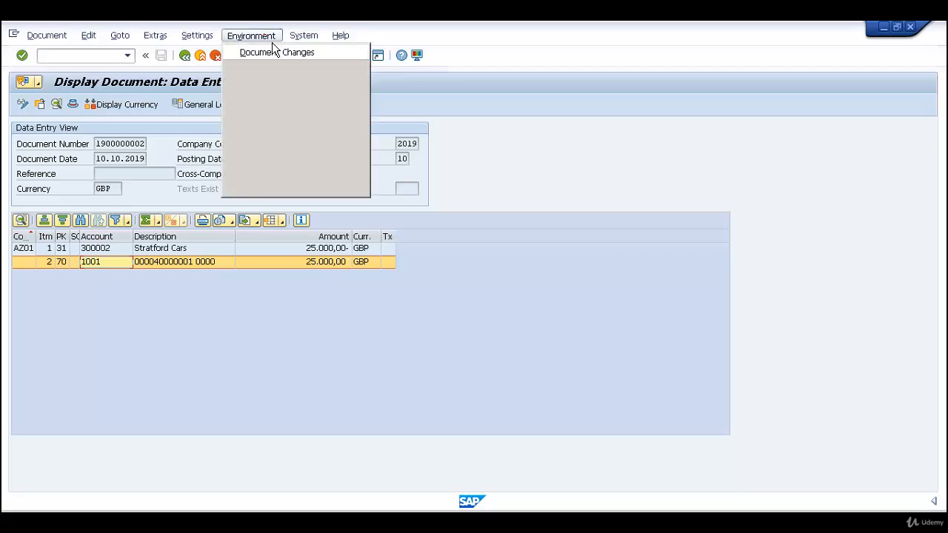
pyautogui.moveTo(315, 100)
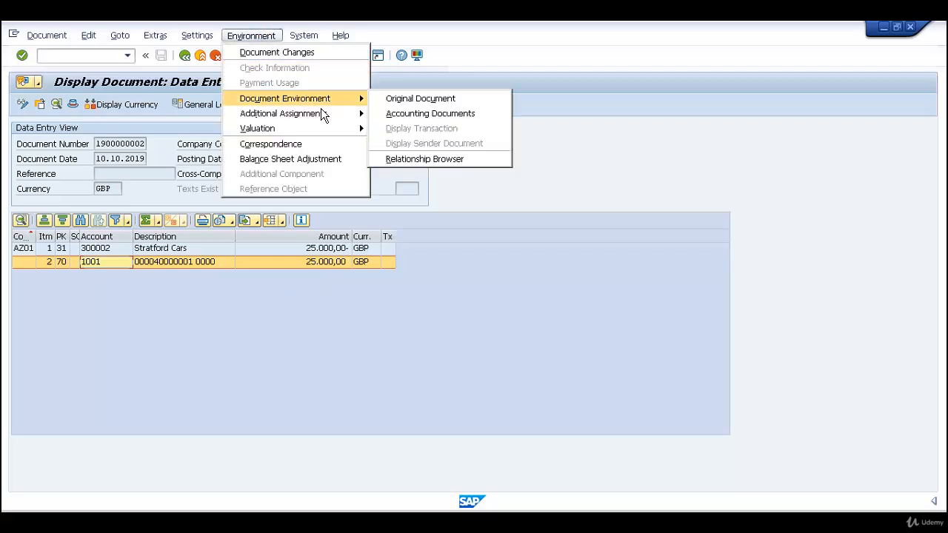
pyautogui.click(417, 119)
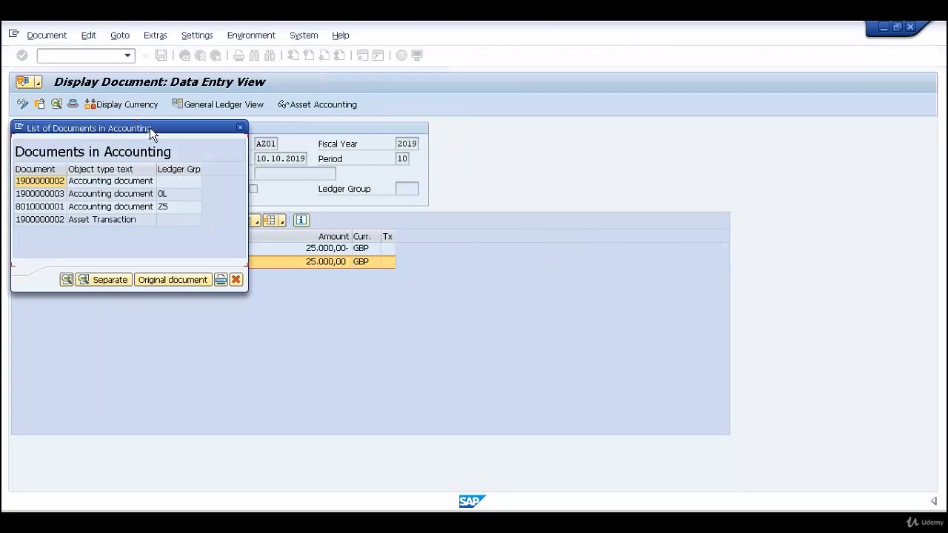
pyautogui.moveTo(150, 131); pyautogui.dragTo(577, 153)
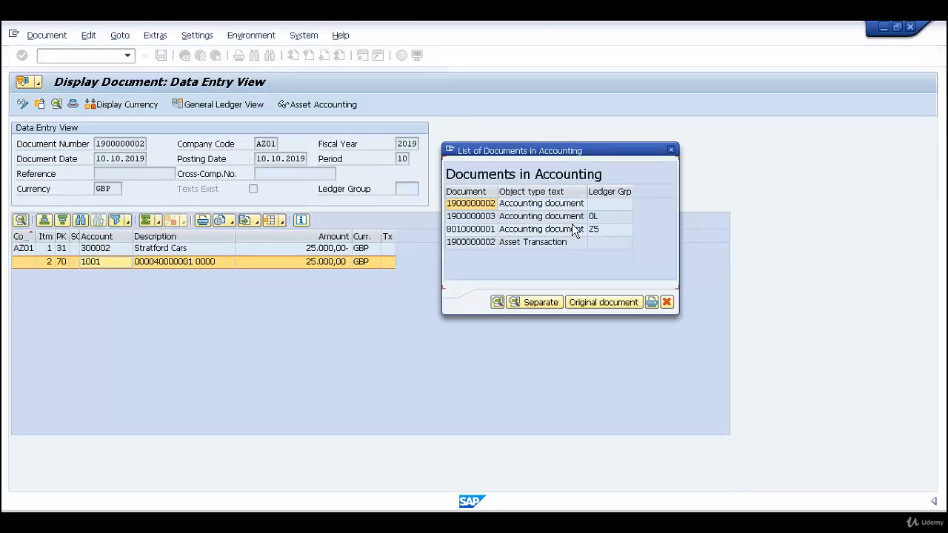
pyautogui.click(472, 217)
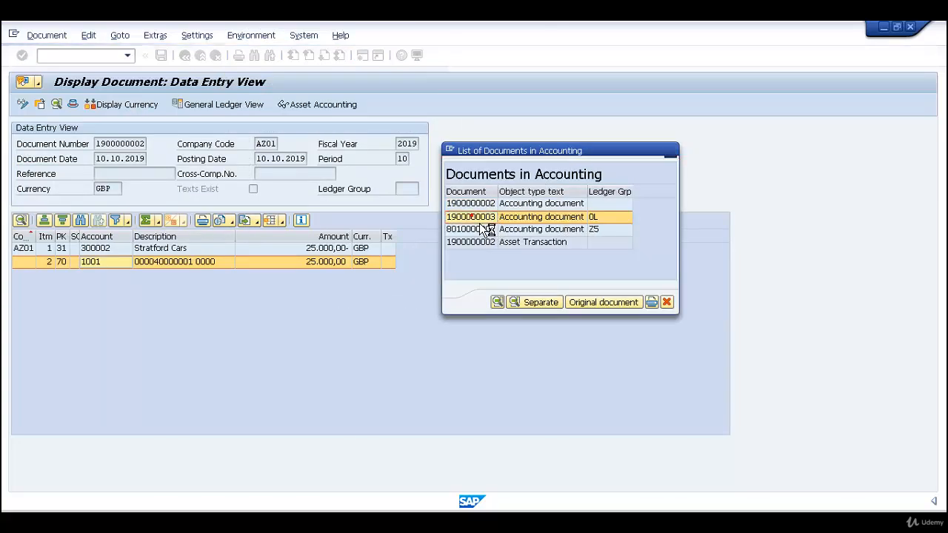
pyautogui.doubleClick(474, 216)
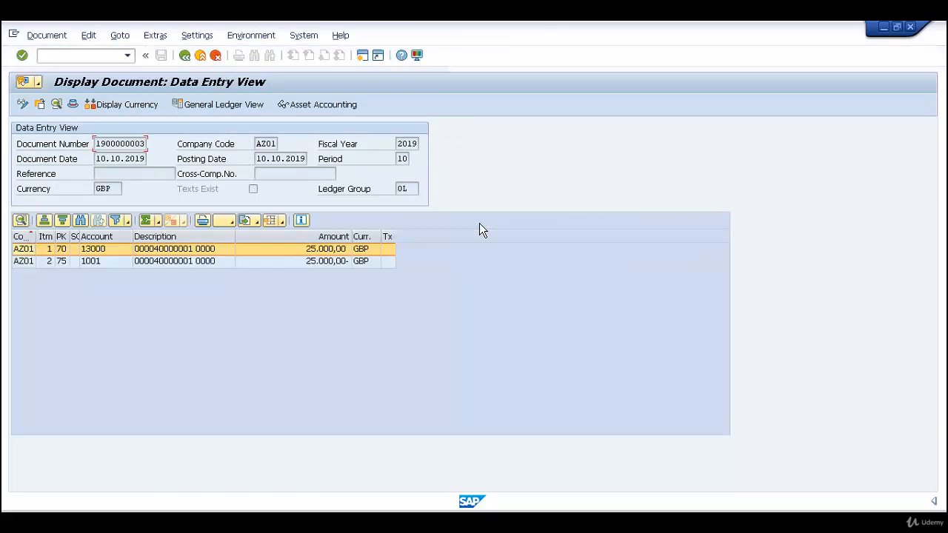
pyautogui.click(191, 262)
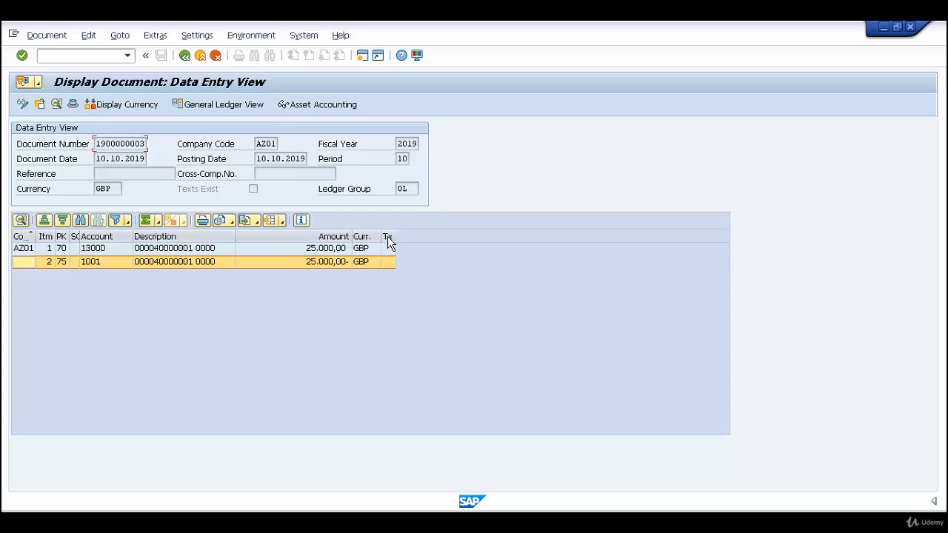
# - Display the Asset Accounting view of the document and examine the G/L accounts of the invoice and ledger group 0L line items
pyautogui.click(336, 109)
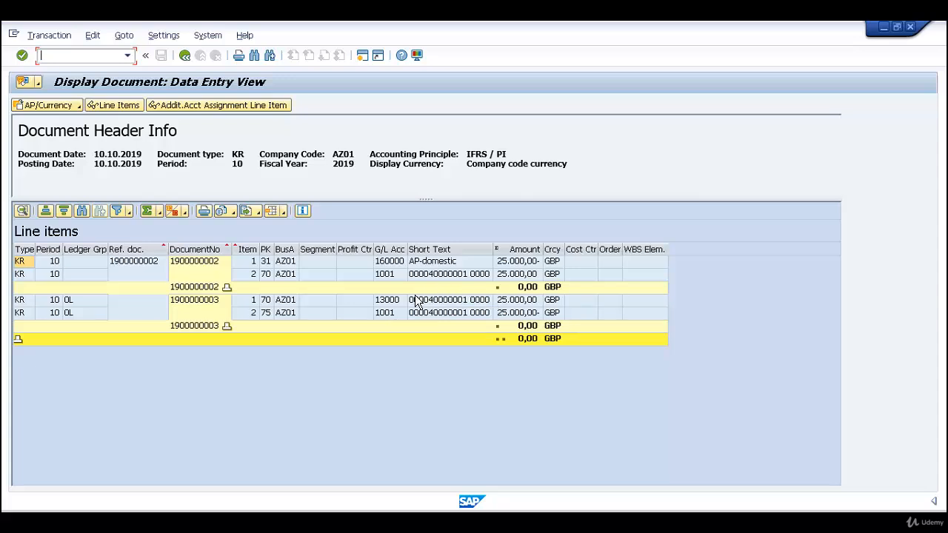
pyautogui.click(393, 262)
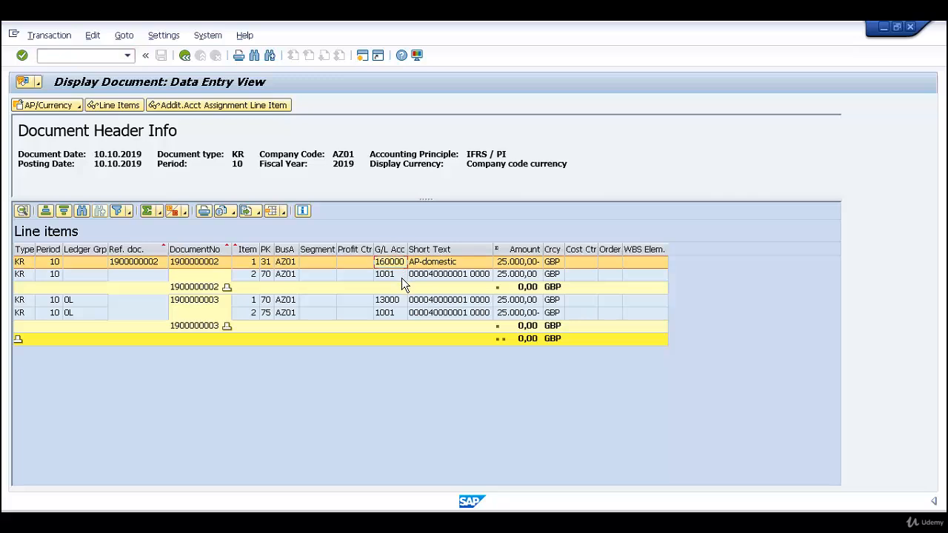
pyautogui.click(402, 276)
pyautogui.click(398, 262)
pyautogui.click(404, 309)
pyautogui.click(404, 319)
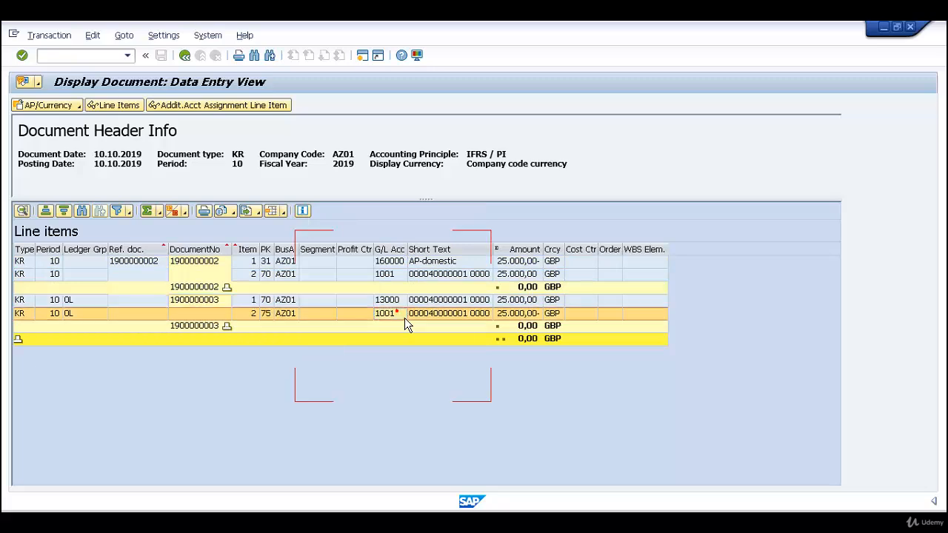